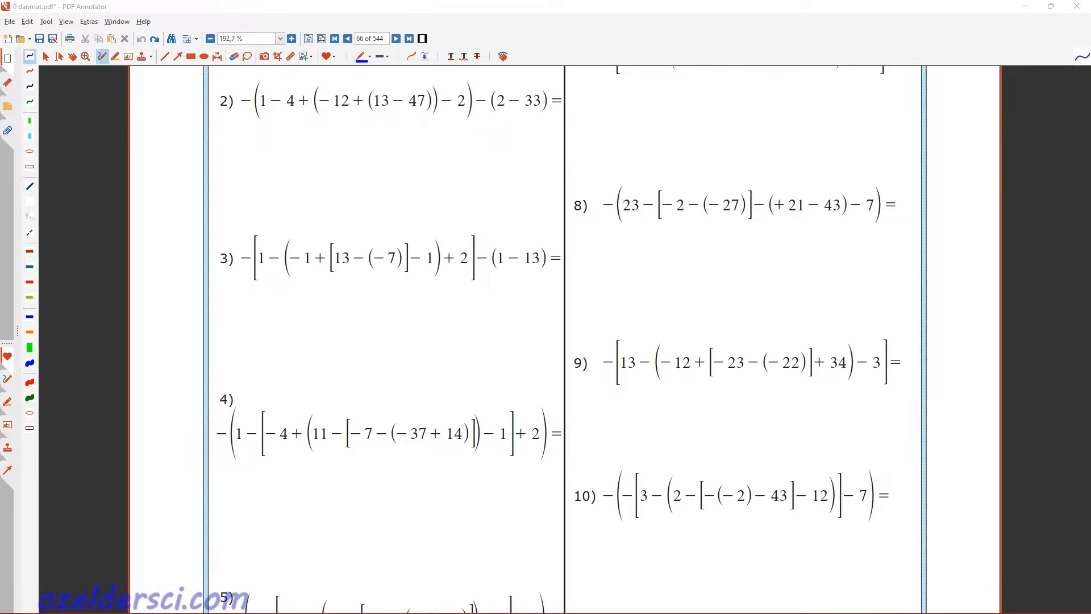
Scribble several blue pen strokes in the blank space between questions 8 and 9 on page 66
key(alt)
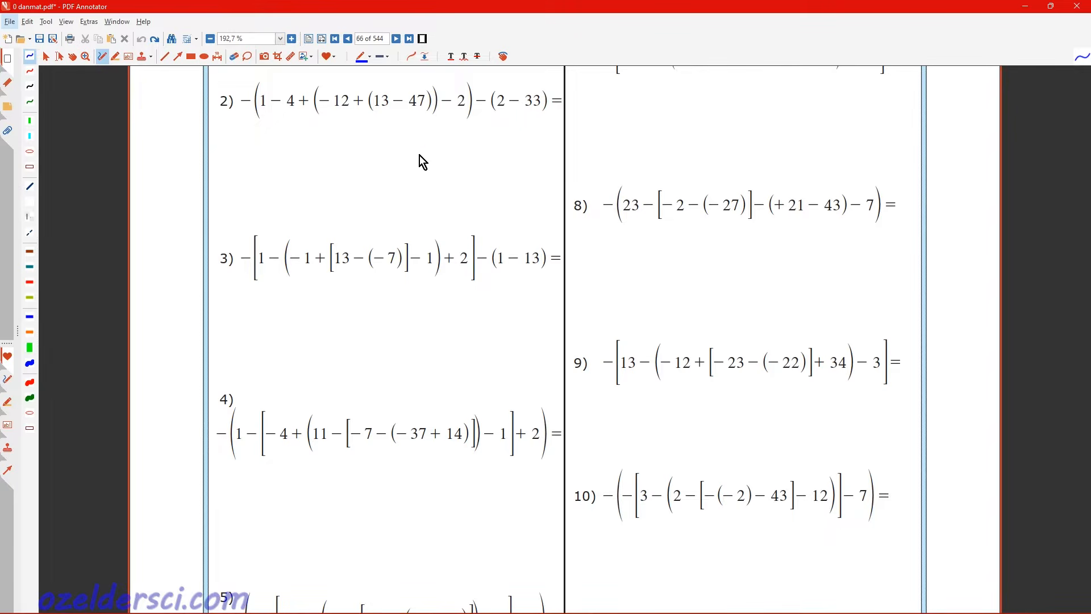
click(383, 39)
scroll(458, 301, down, 2)
scroll(464, 304, up, 3)
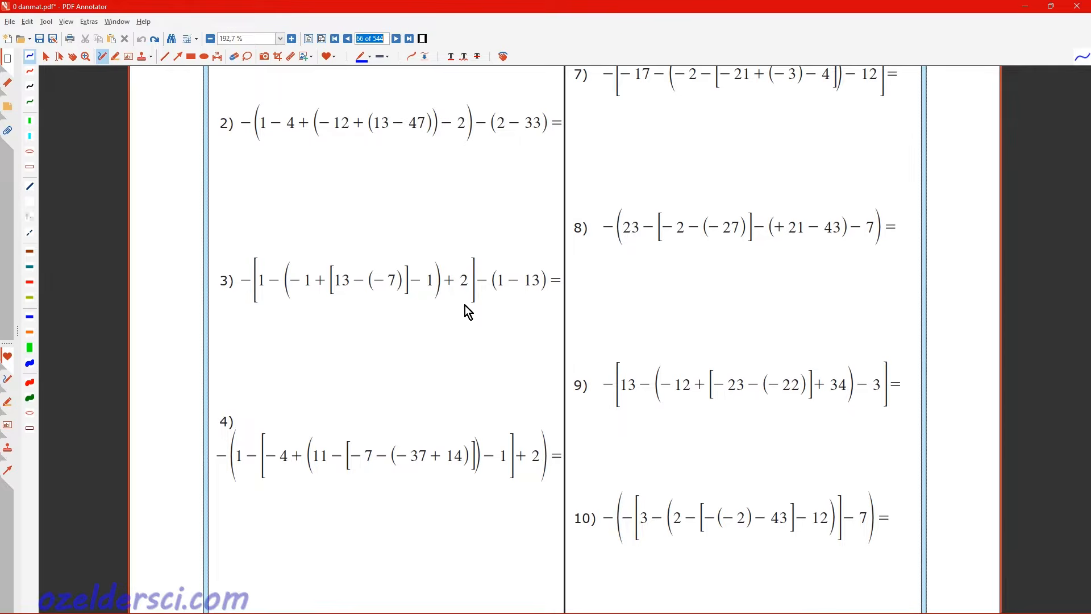
ctrl+scroll(795, 239, up, 5)
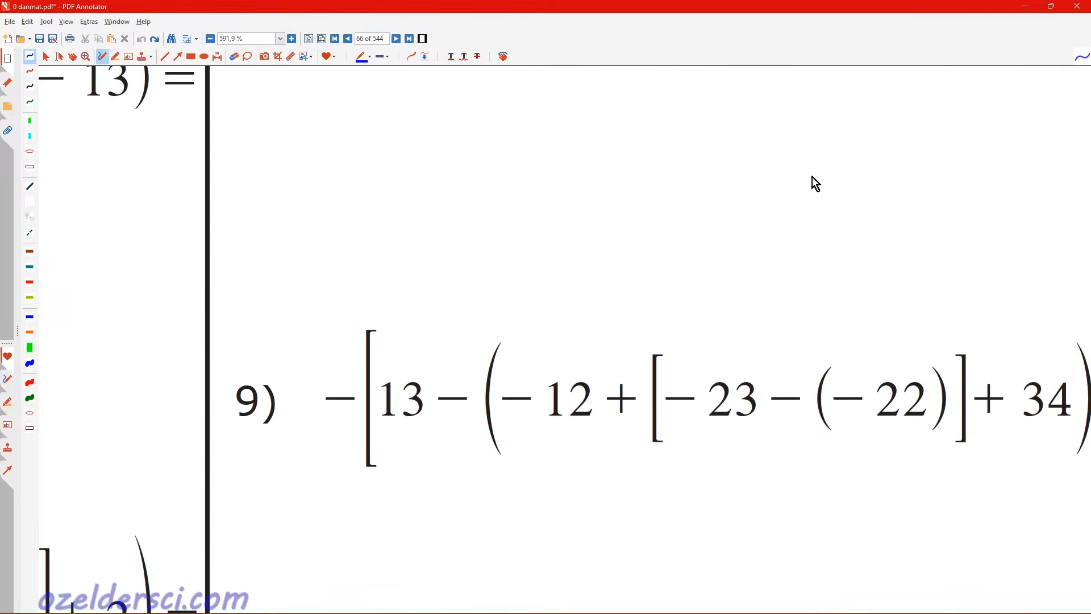
ctrl+scroll(751, 503, down, 4)
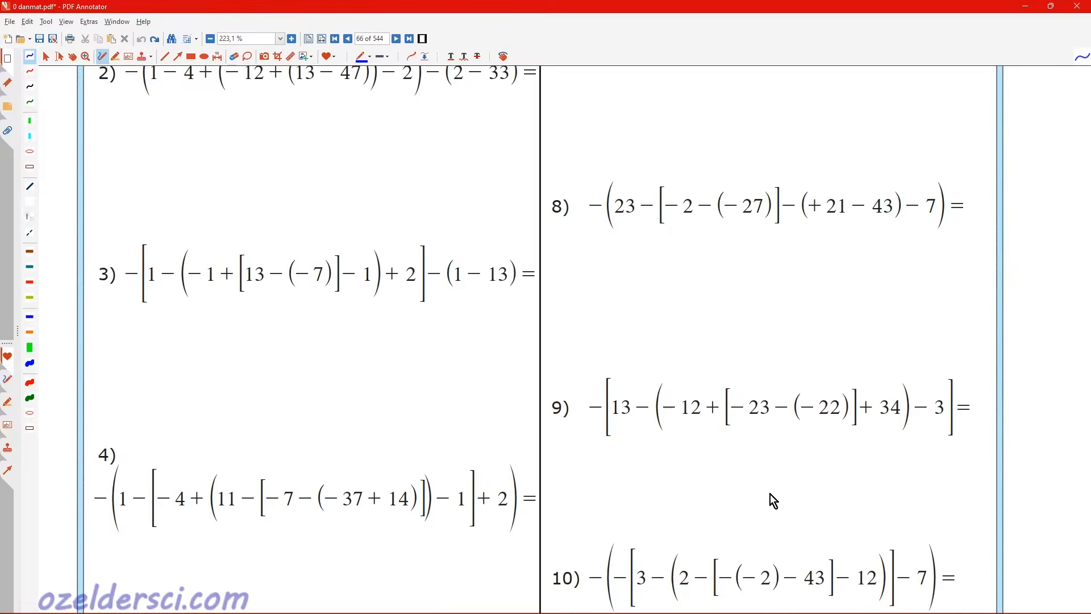
ctrl+scroll(760, 517, up, 3)
ctrl+scroll(776, 491, down, 1)
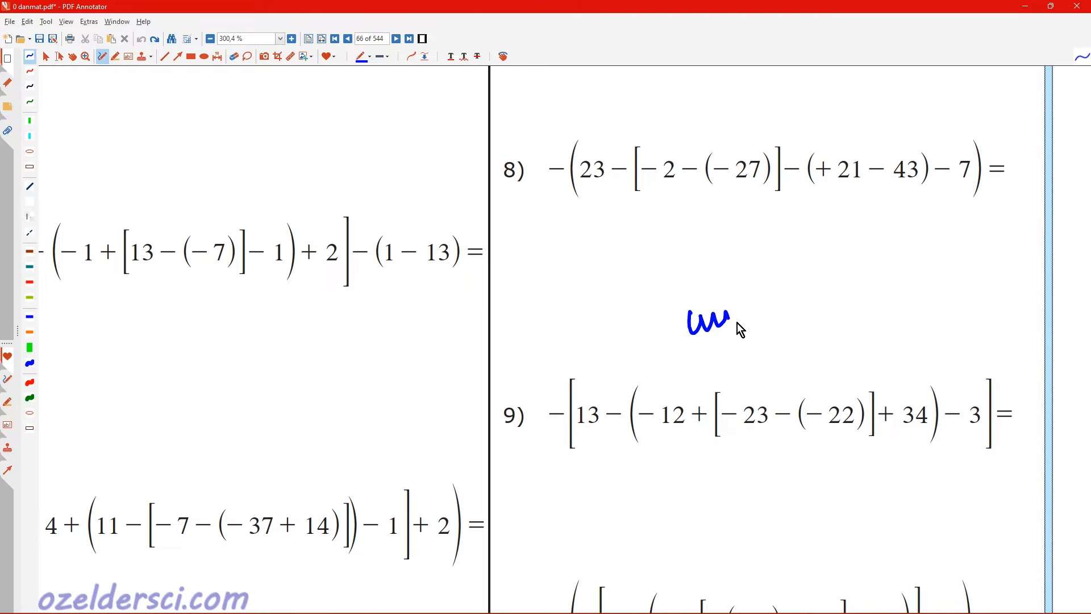
drag(730, 314, 778, 356)
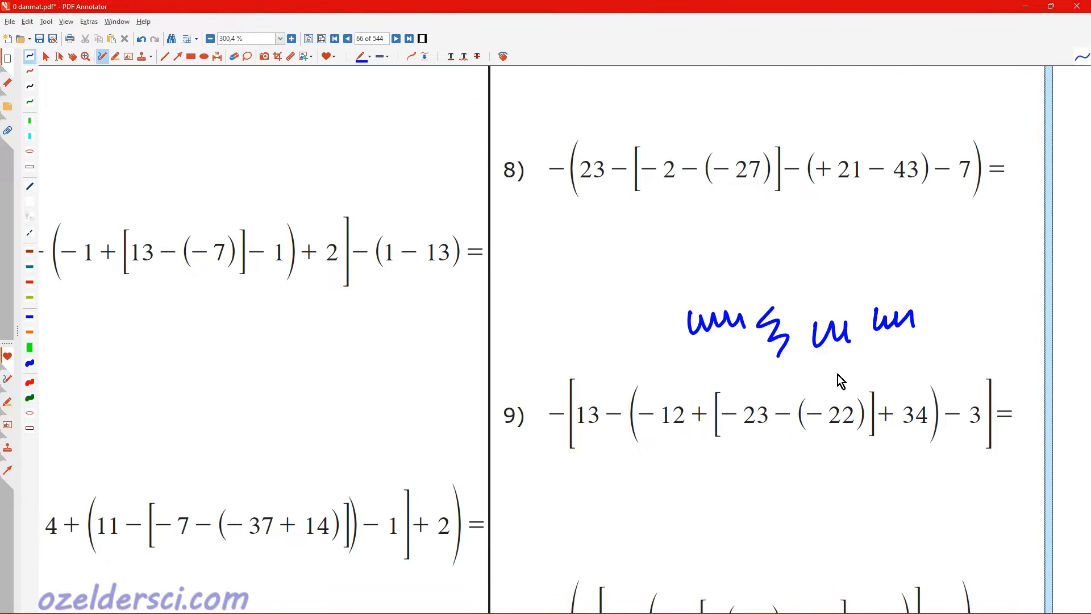
Undo the blue pen strokes drawn above question 9
scroll(895, 209, down, 2)
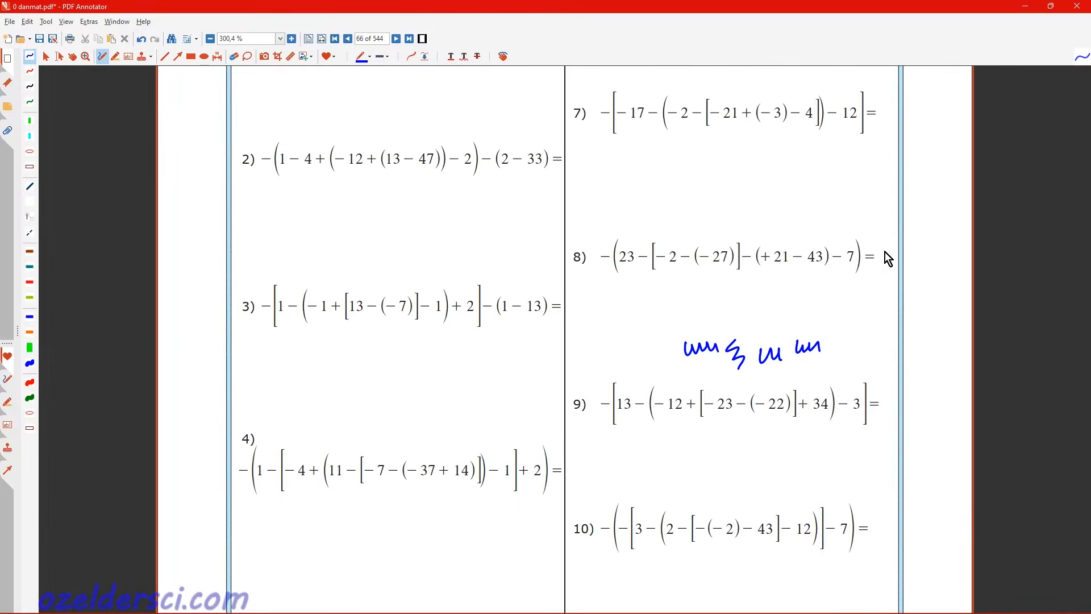
scroll(776, 548, up, 5)
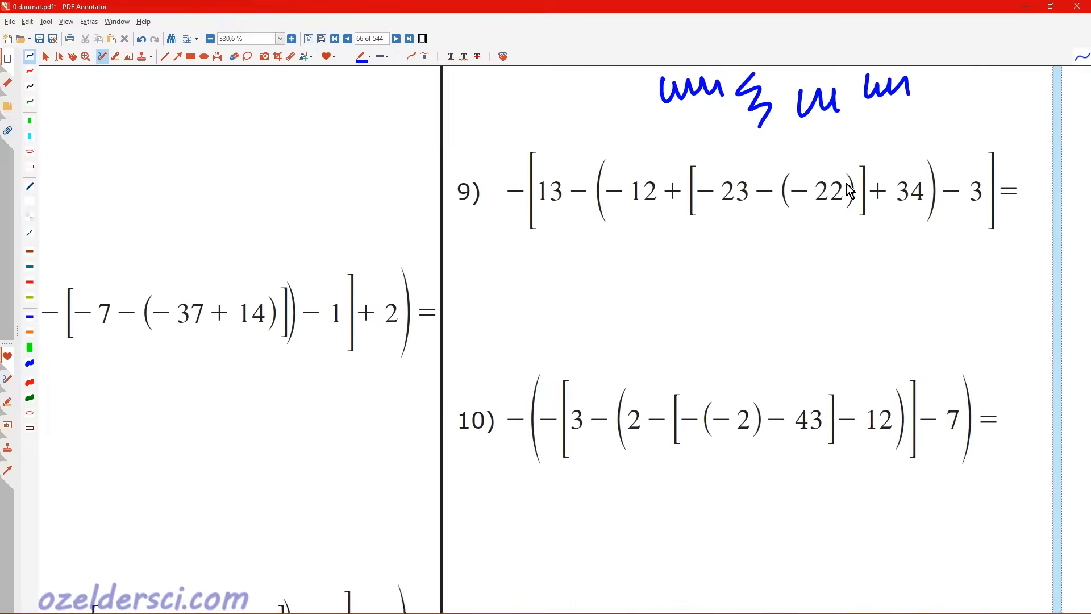
scroll(835, 318, down, 2)
scroll(864, 222, up, 2)
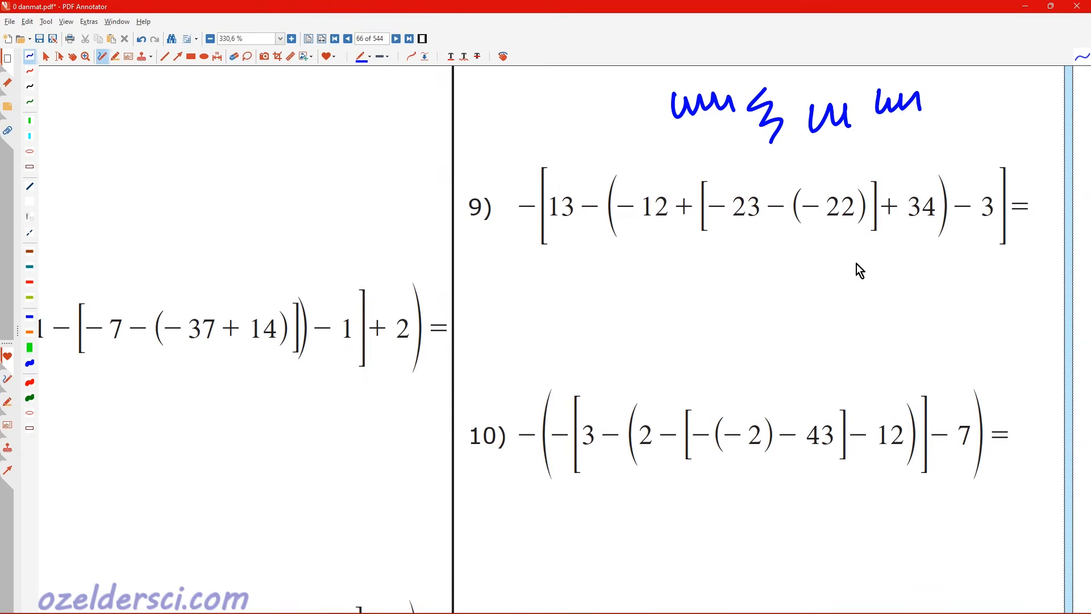
key(ctrl+z)
Scribble blue pen strokes in the blank space between questions 9 and 10
scroll(827, 517, down, 1)
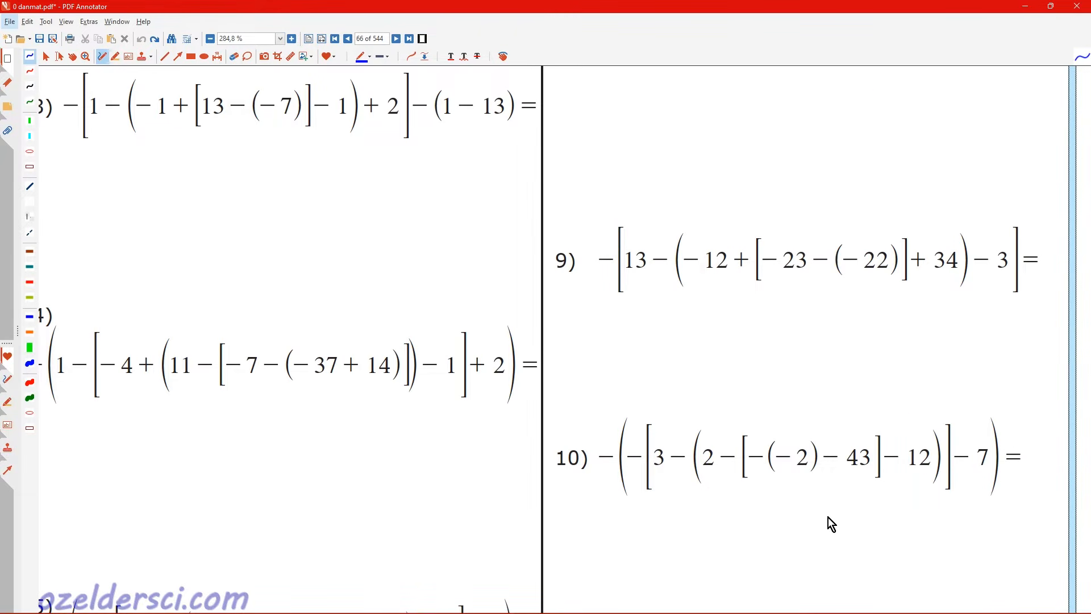
drag(693, 361, 829, 363)
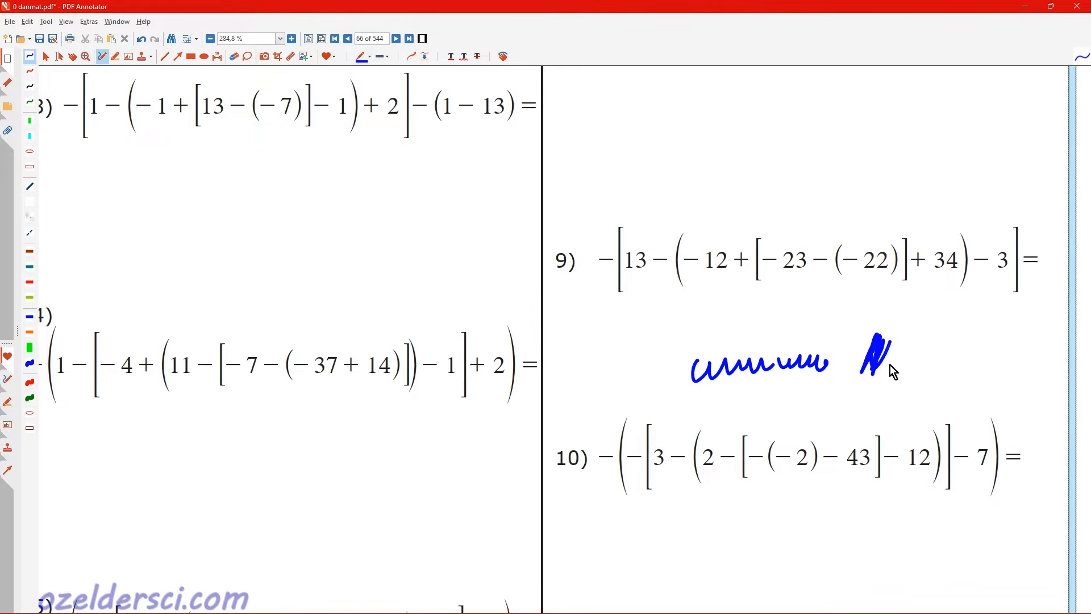
drag(842, 387, 874, 382)
click(887, 375)
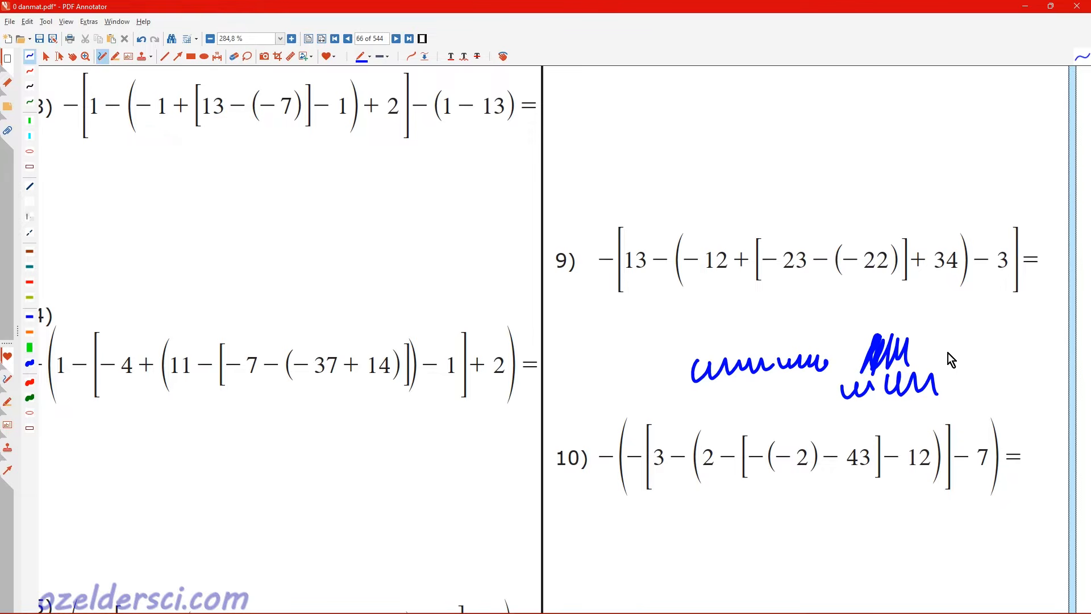
Scribble a blue pen stroke just below question 10 and undo it
scroll(937, 398, down, 1)
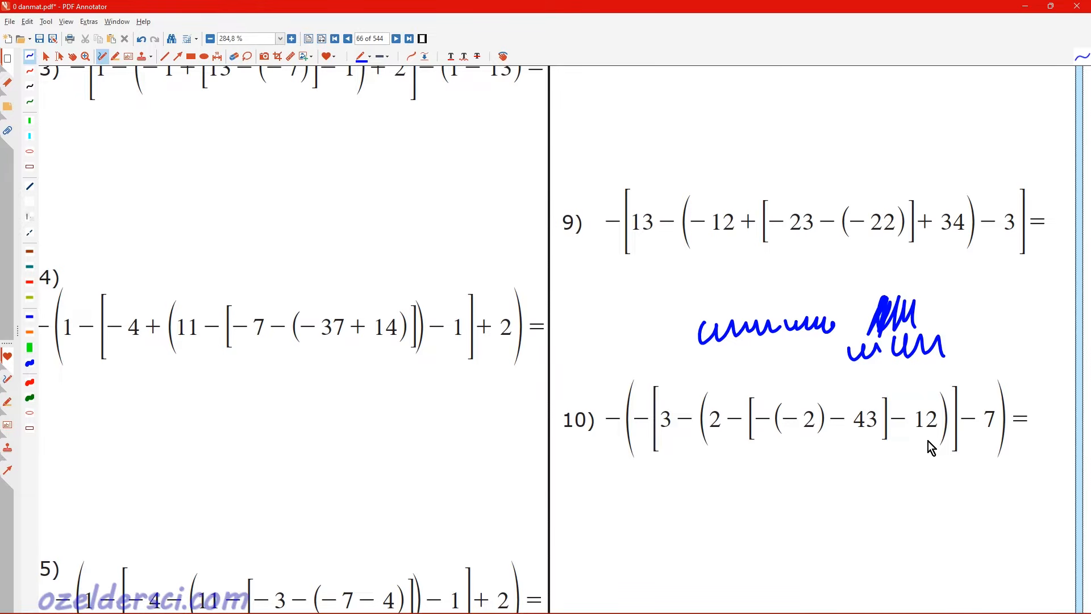
mouse_move(821, 454)
mouse_down()
mouse_move(850, 473)
mouse_move(872, 463)
mouse_up()
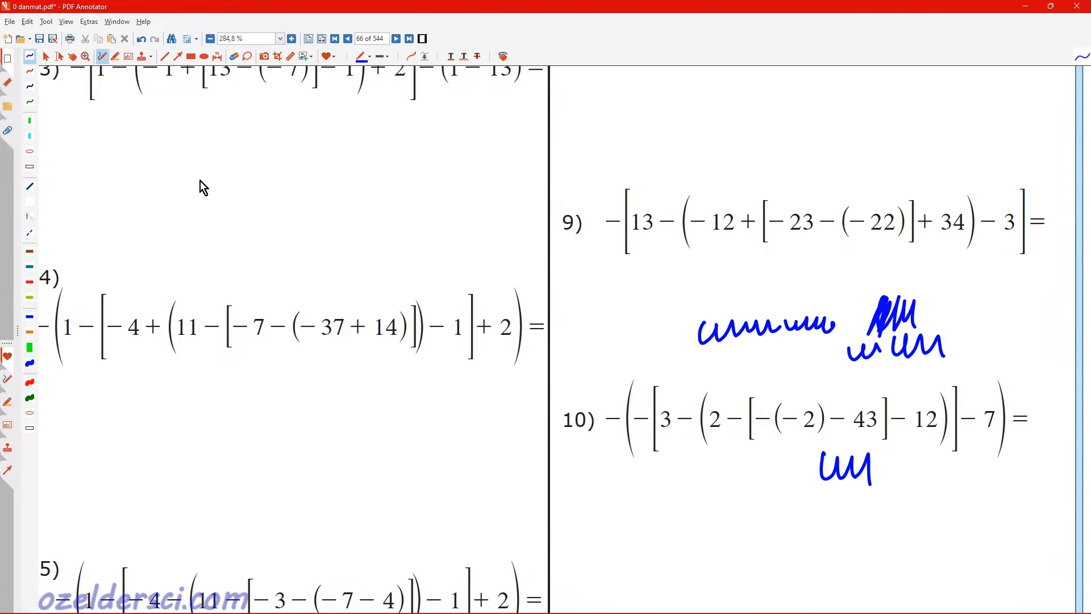
key(ctrl+z)
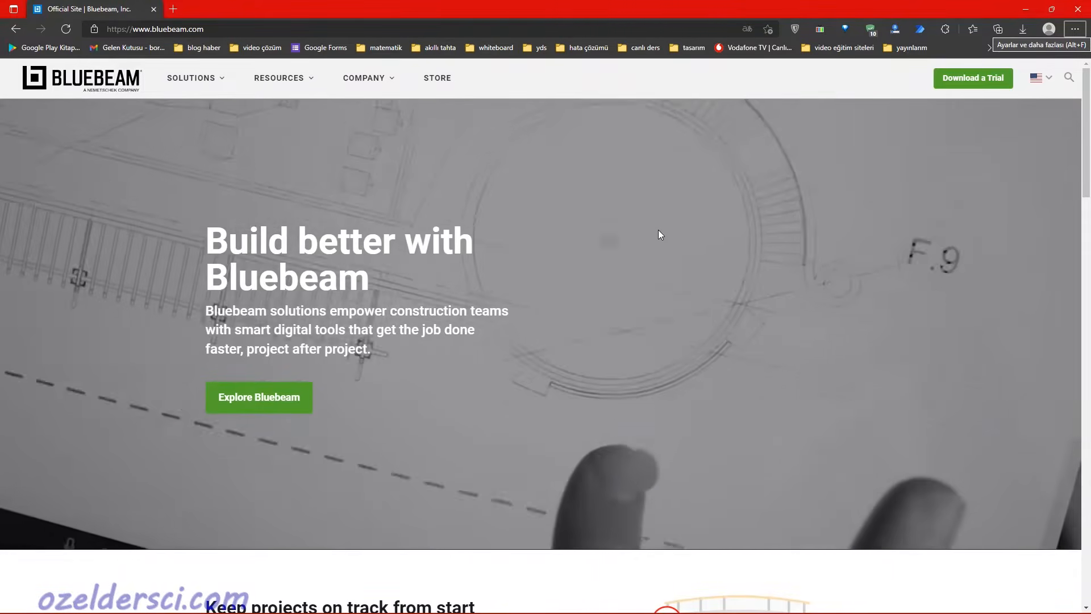
Look through the sections of the Bluebeam home page in the web browser
scroll(658, 230, down, 10)
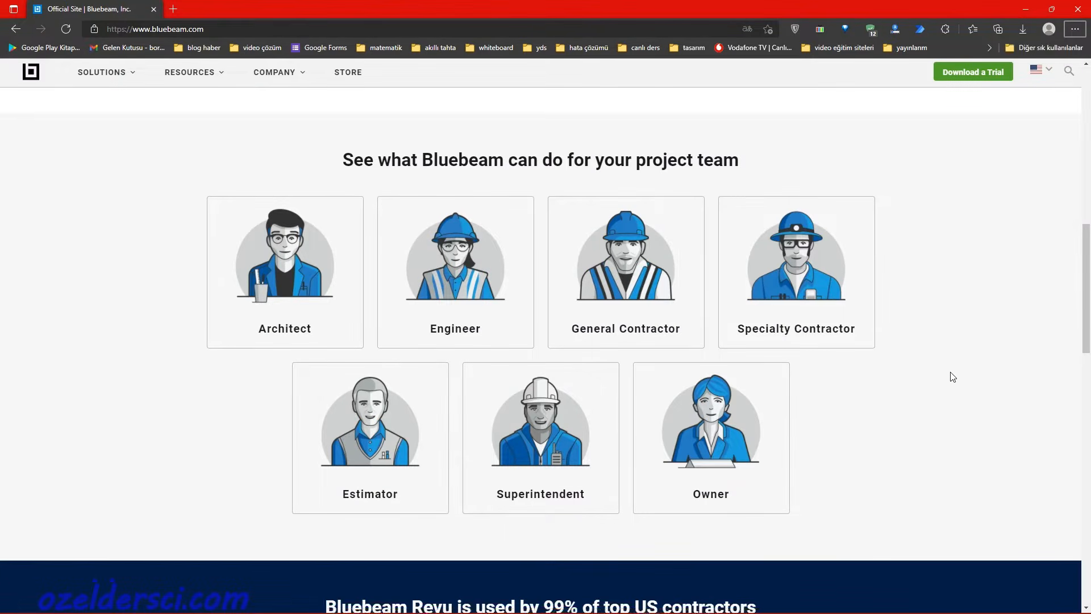
scroll(950, 374, down, 4)
scroll(950, 373, up, 14)
scroll(950, 372, down, 6)
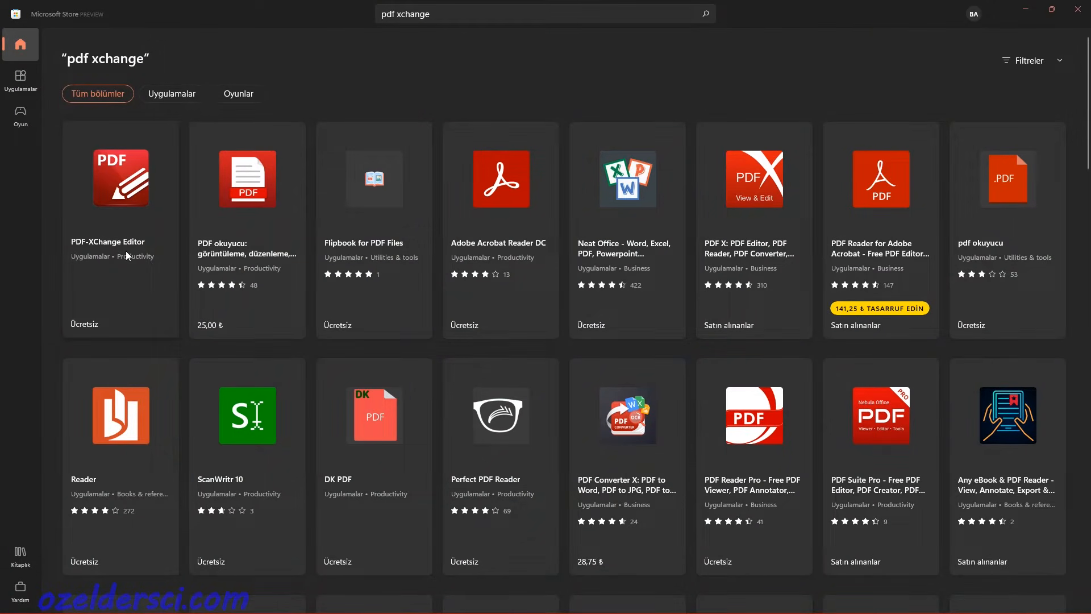
View the PDF-XChange Editor listing in the Microsoft Store and return to the search results
click(122, 187)
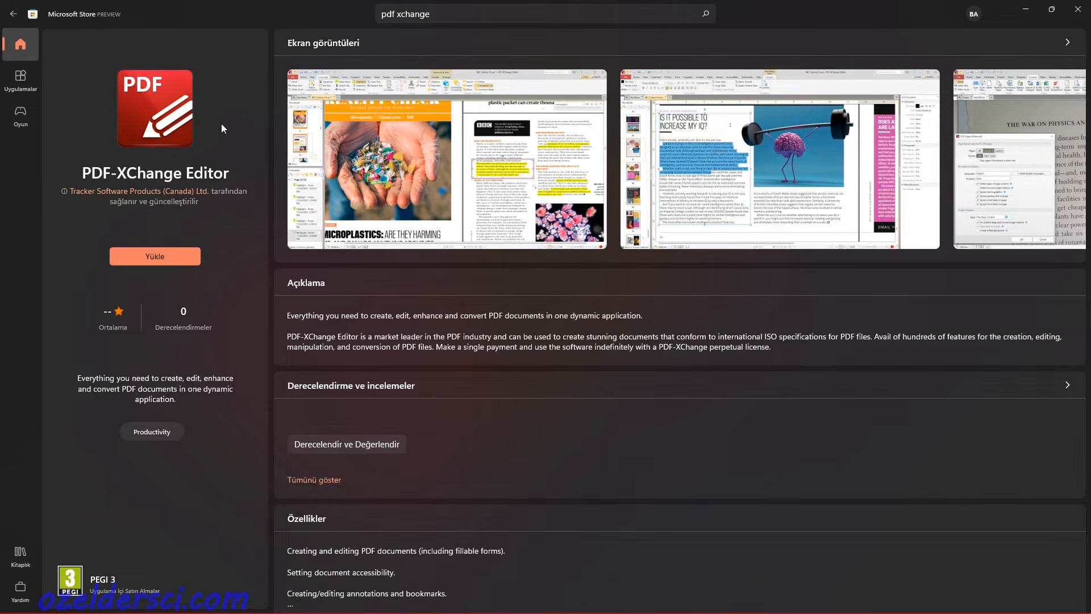
click(14, 17)
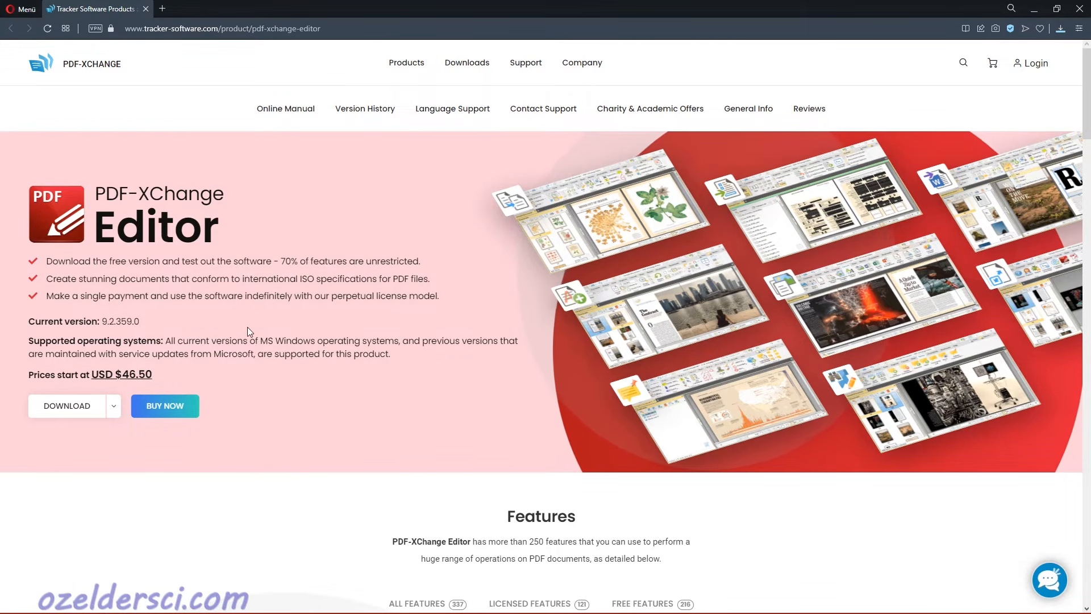
Examine the PDF-XChange Editor product page on the Tracker Software website, including its pricing and its free and licensed features
scroll(503, 543, down, 2)
scroll(503, 543, down, 5)
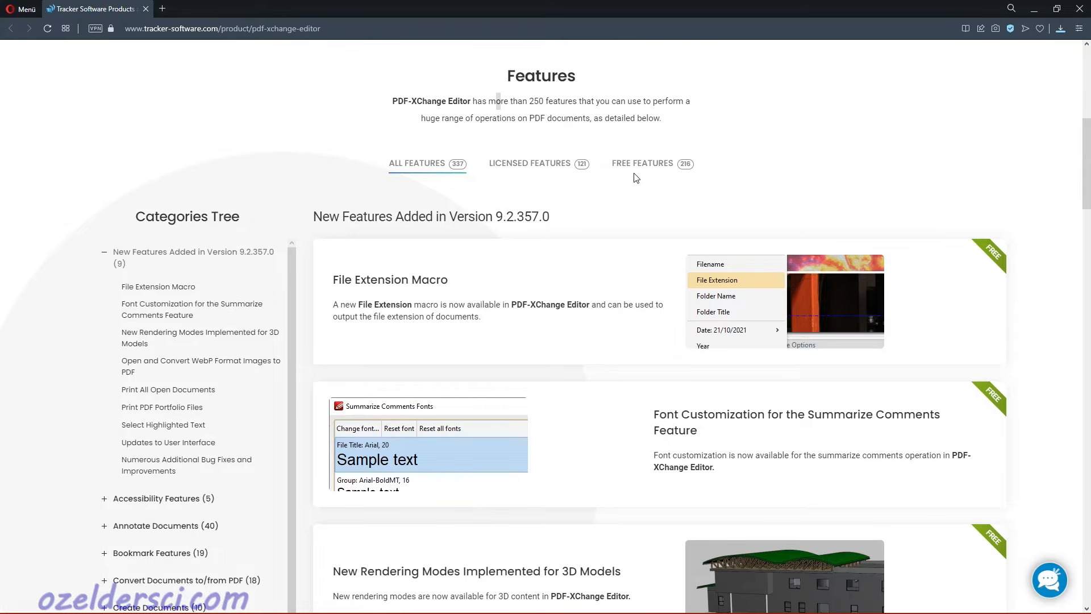
scroll(585, 397, up, 3)
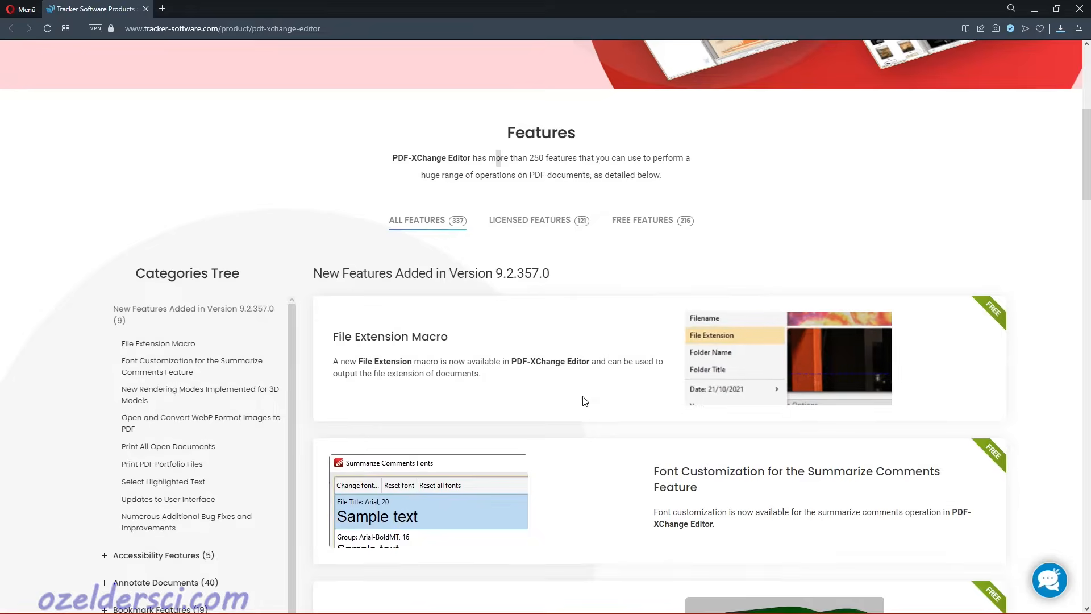
scroll(593, 398, up, 2)
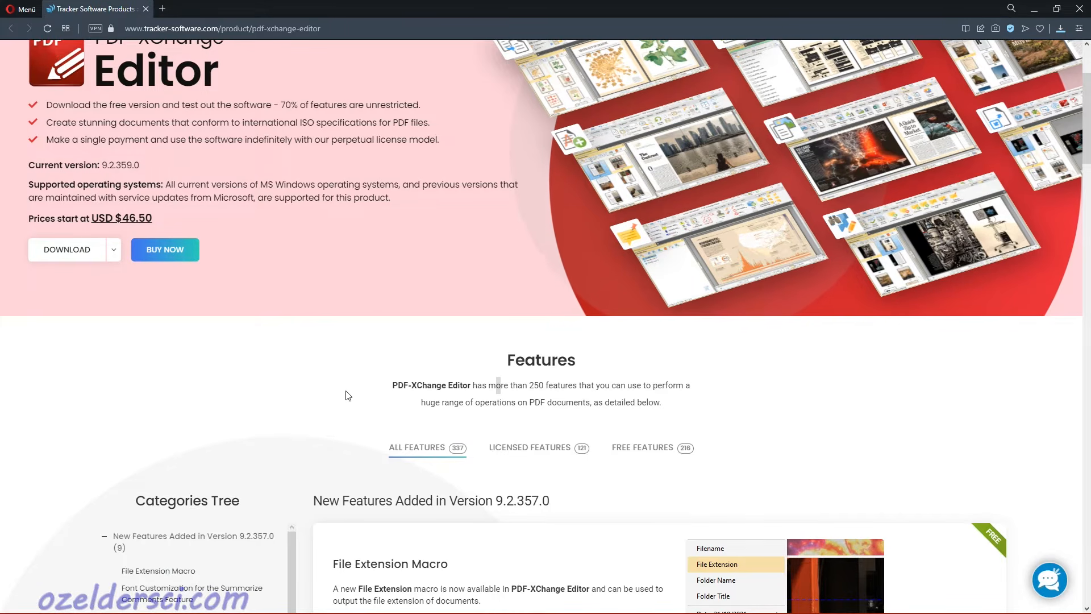
scroll(343, 398, down, 2)
scroll(341, 402, up, 2)
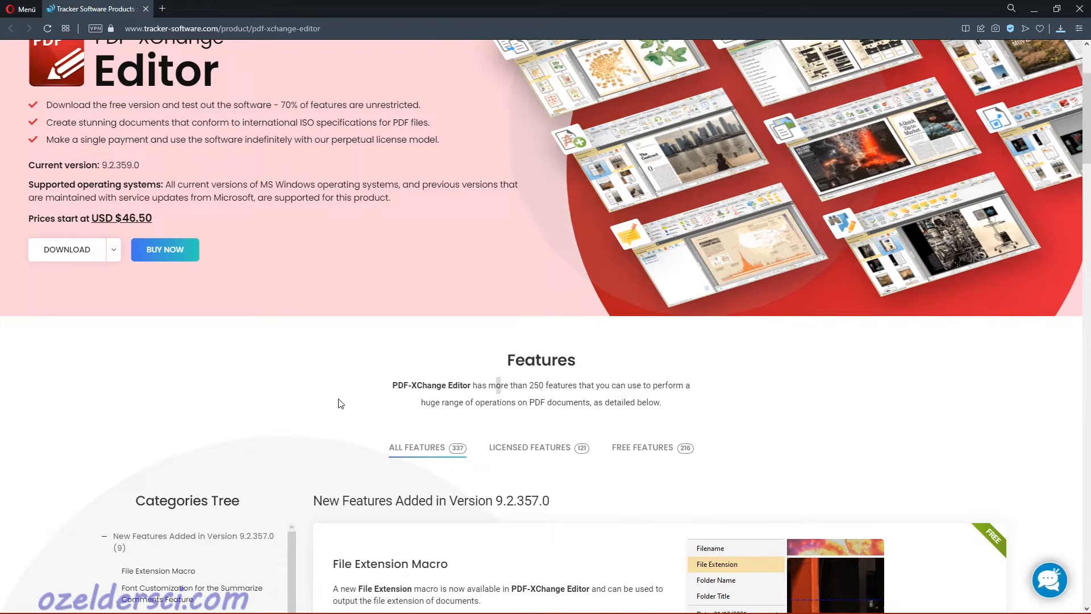
scroll(340, 402, up, 3)
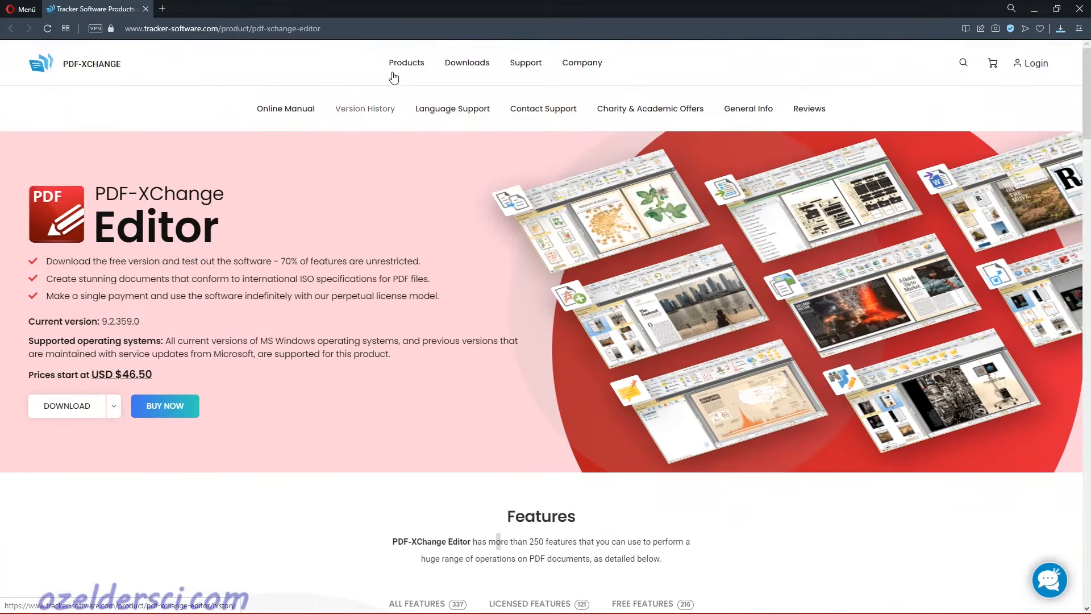
mouse_move(402, 67)
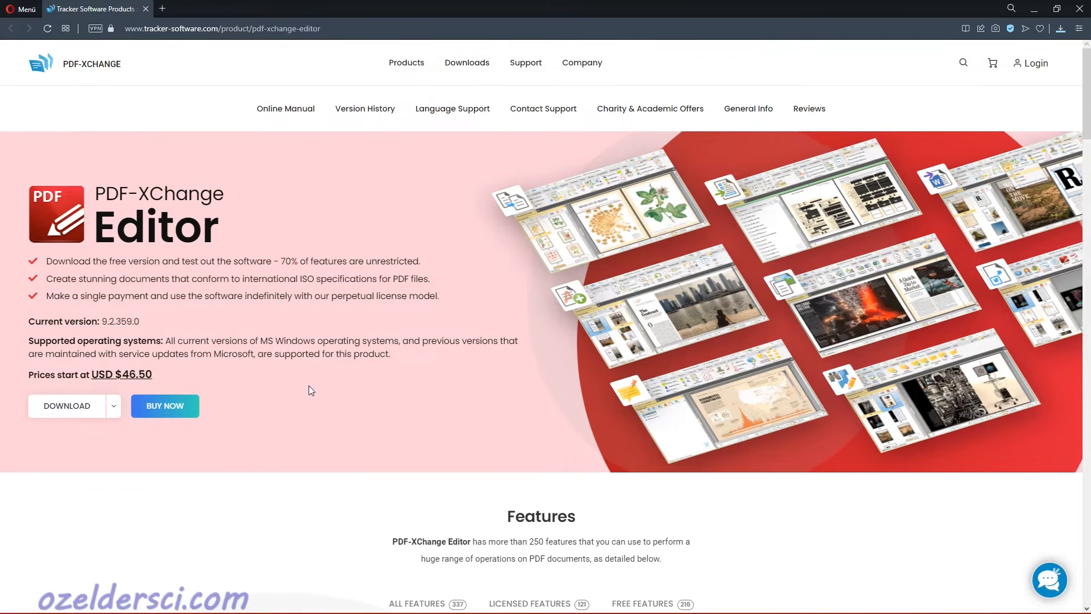
scroll(309, 385, down, 1)
scroll(309, 384, up, 1)
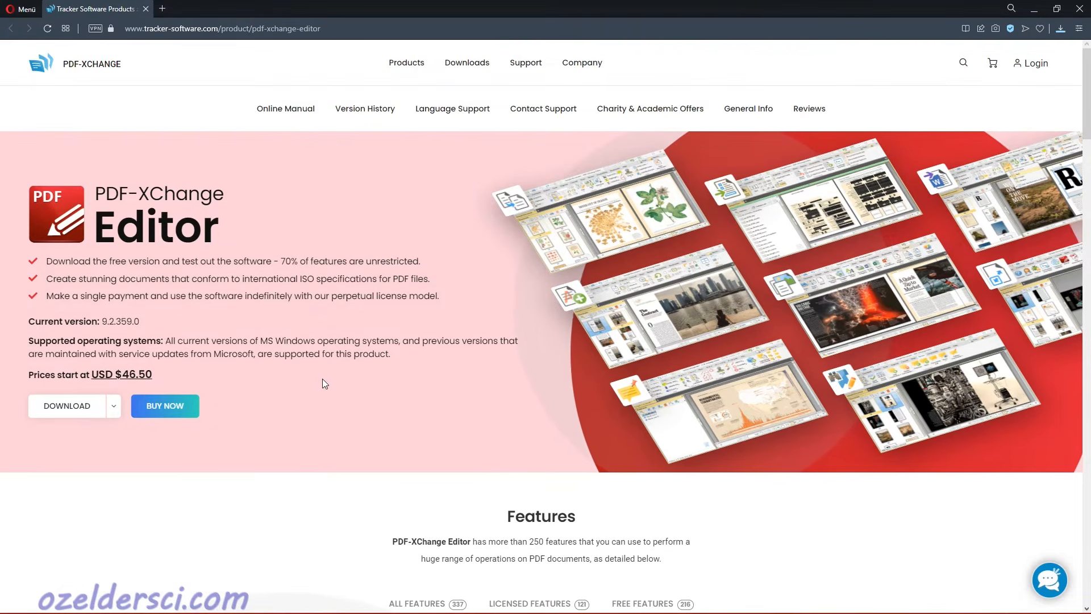
scroll(309, 385, down, 3)
scroll(306, 364, down, 3)
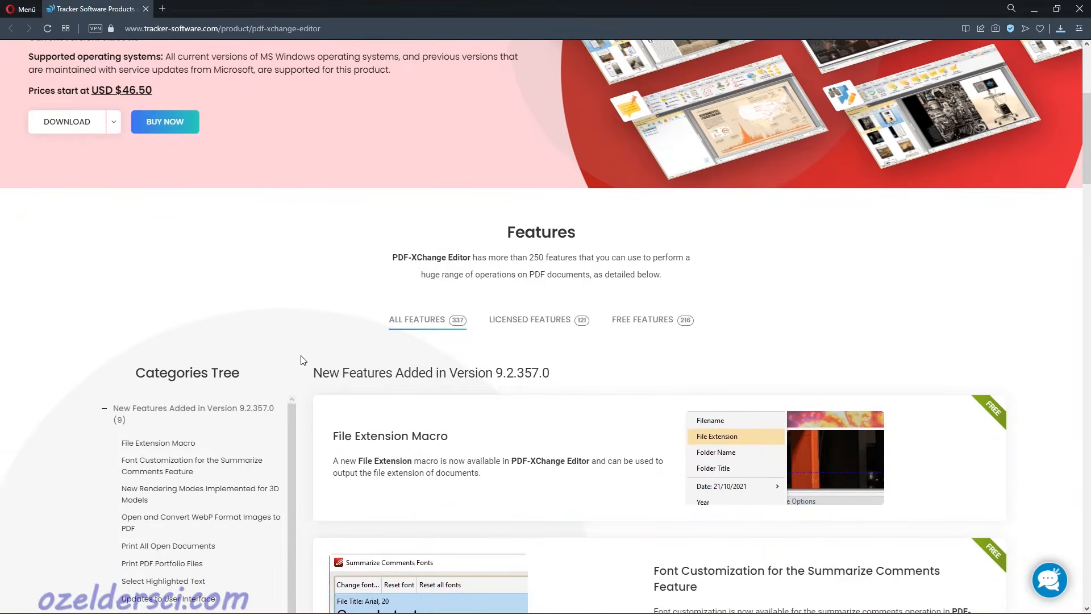
scroll(302, 358, up, 6)
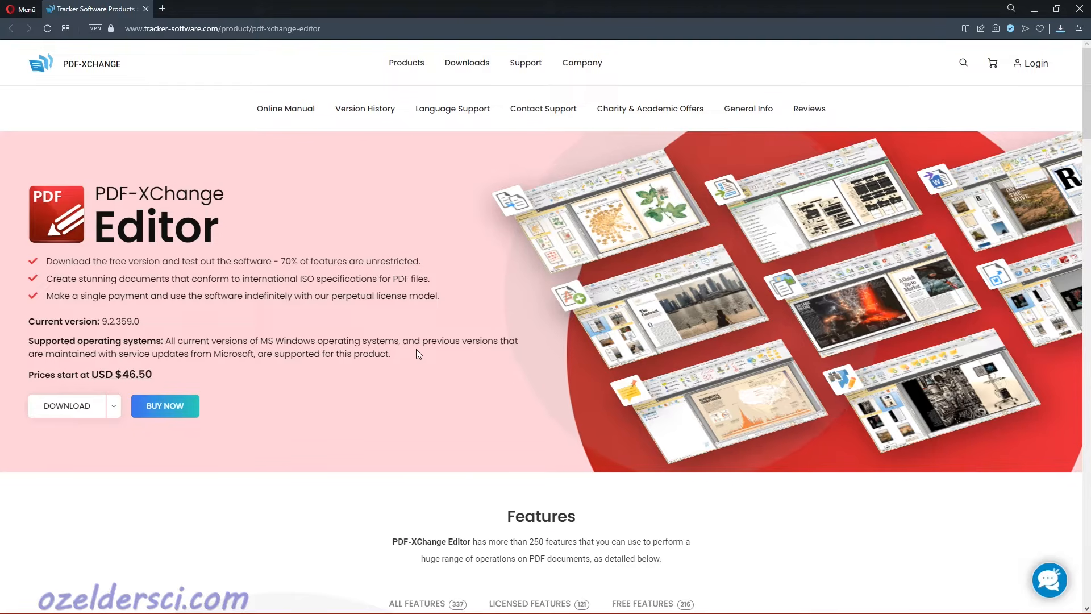
scroll(414, 356, down, 2)
scroll(412, 359, up, 1)
scroll(411, 363, up, 1)
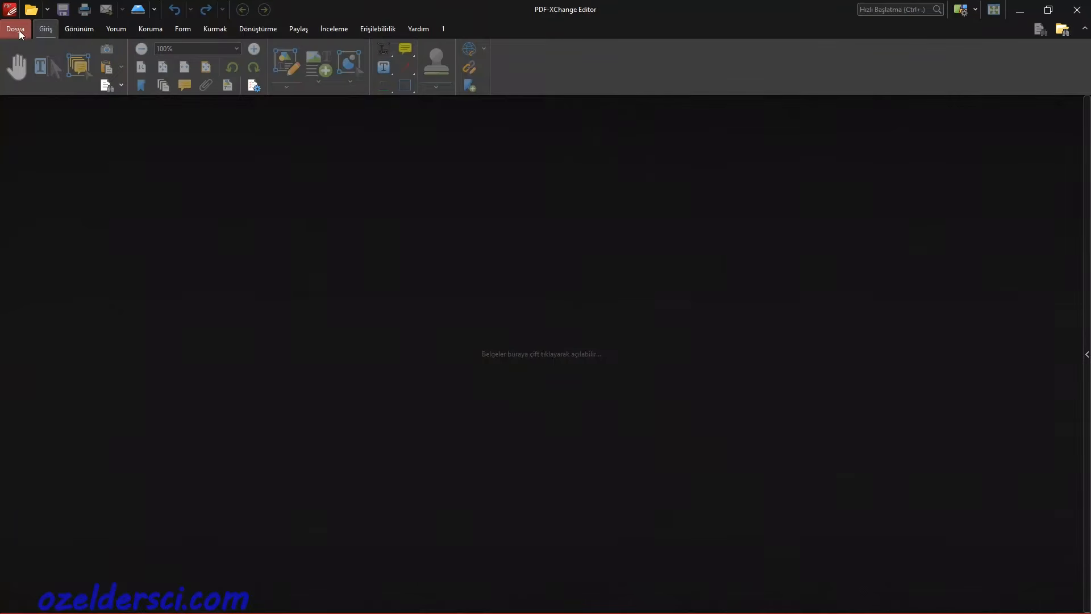
Create a new document with blank pages in PDF-XChange Editor
click(73, 31)
click(111, 30)
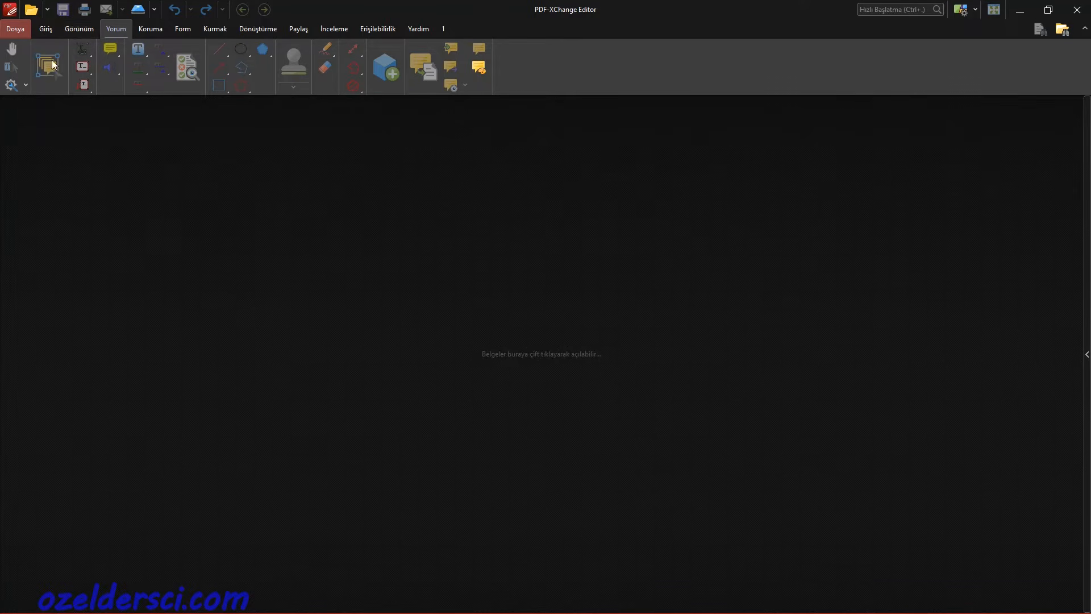
click(14, 30)
click(22, 131)
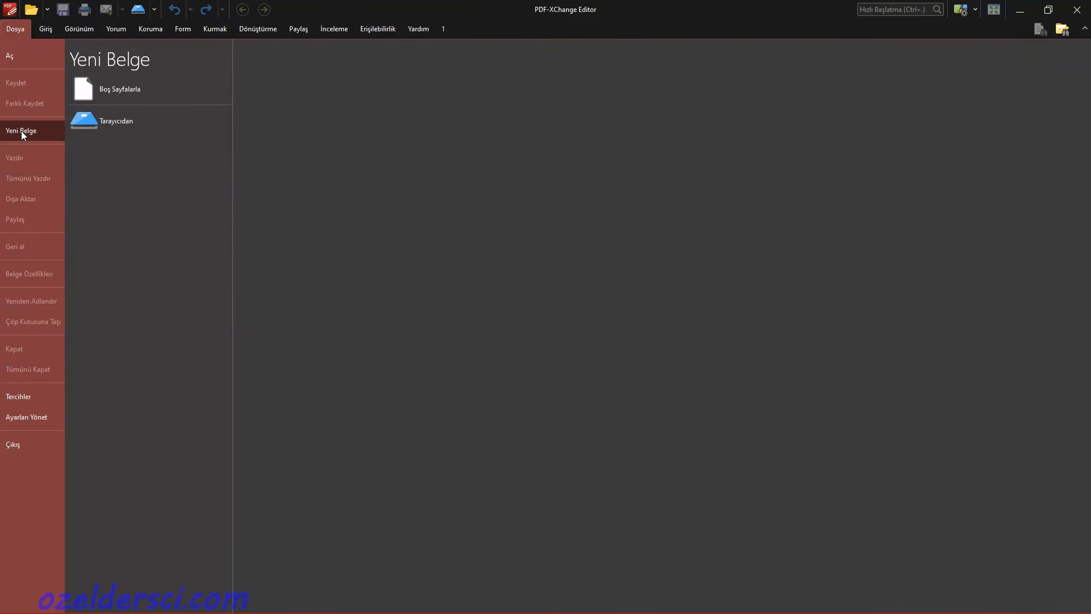
click(111, 91)
click(575, 361)
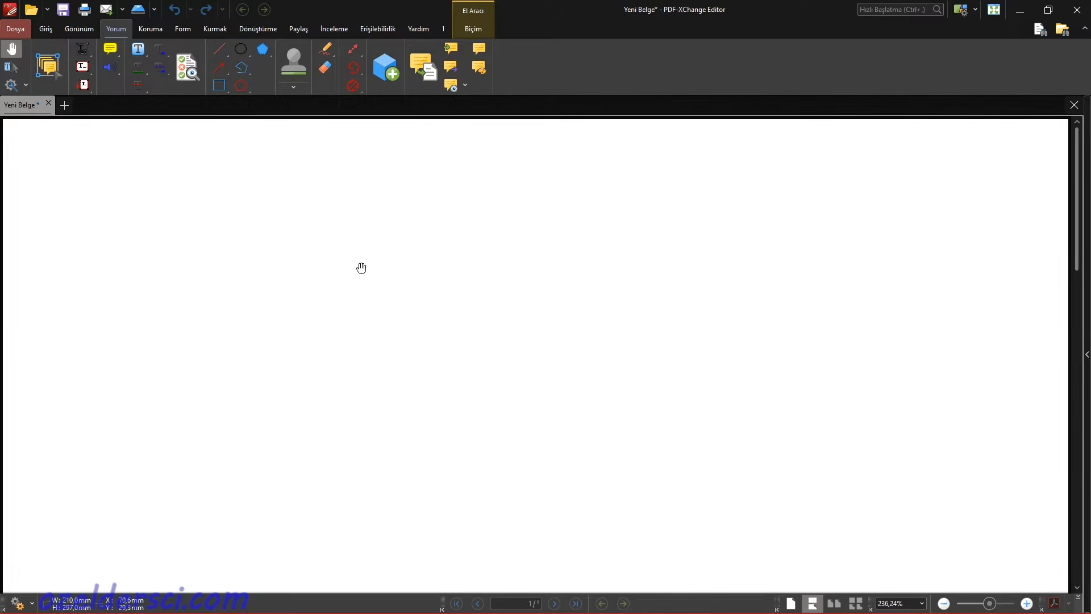
Look through the Koruma, Form, Kurmak, Dönüştürme, Paylaş, İnceleme, Erişilebilirlik and Yardım tool sets
click(146, 29)
click(181, 29)
click(213, 29)
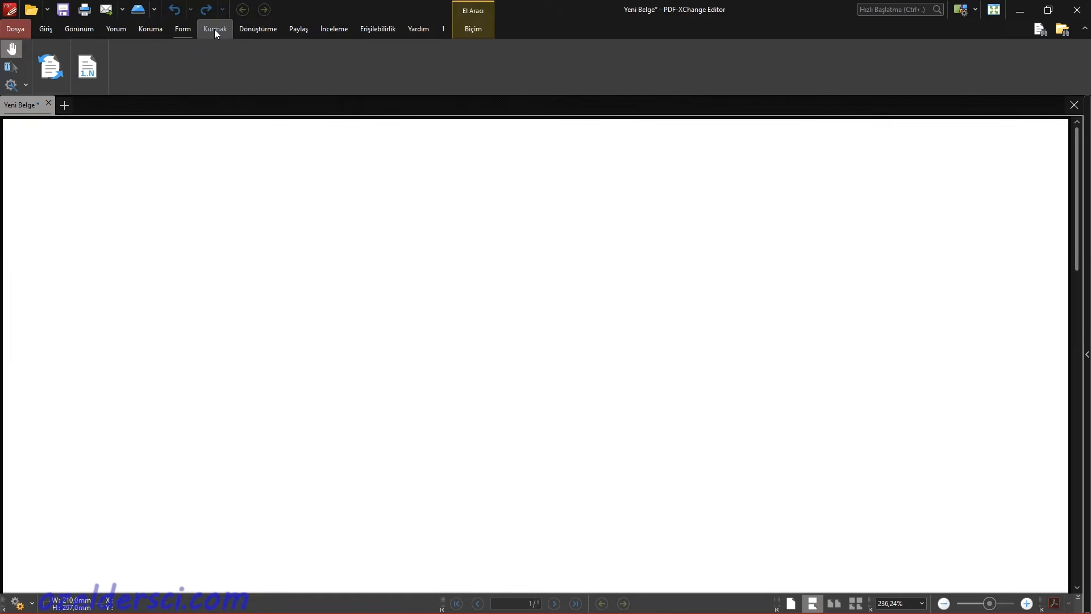
click(252, 29)
click(298, 29)
click(333, 33)
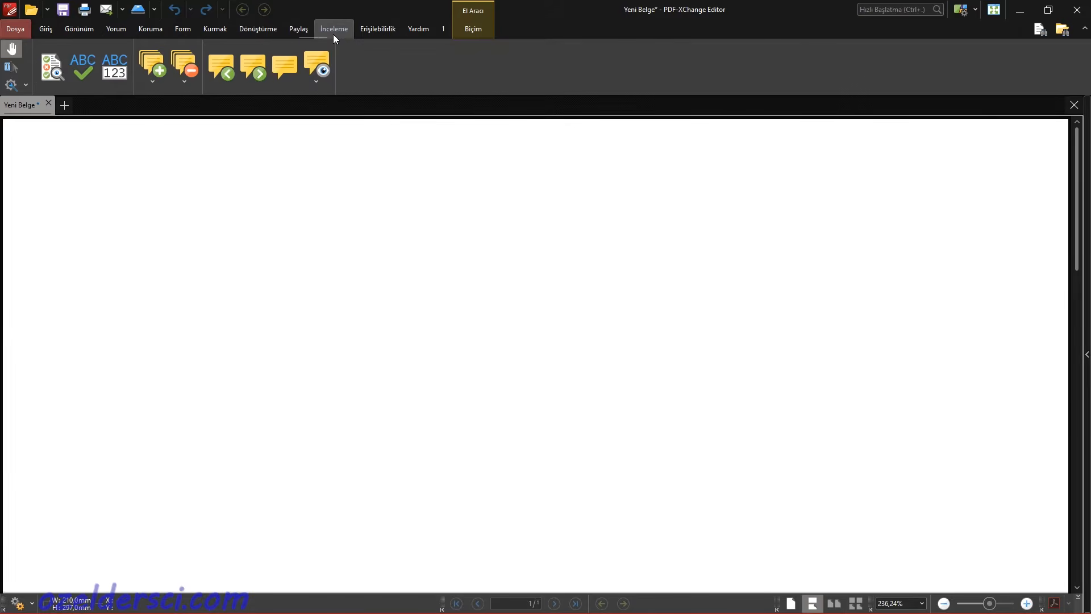
click(379, 31)
click(419, 30)
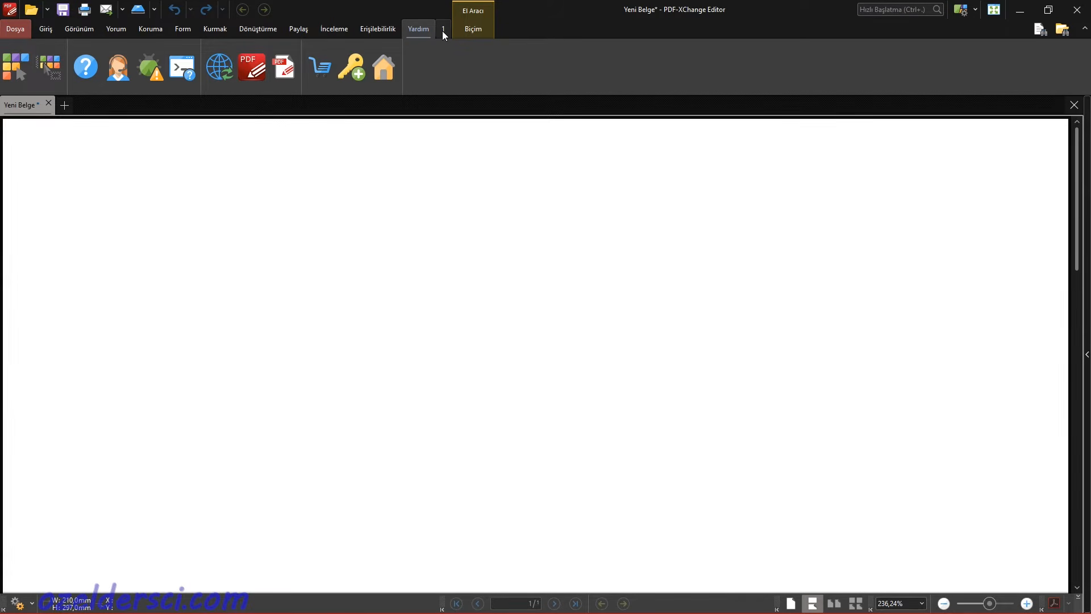
Scribble short freehand strokes on the blank page with the 2 pt pencil in red, purple, indigo, blue, black and green
click(442, 30)
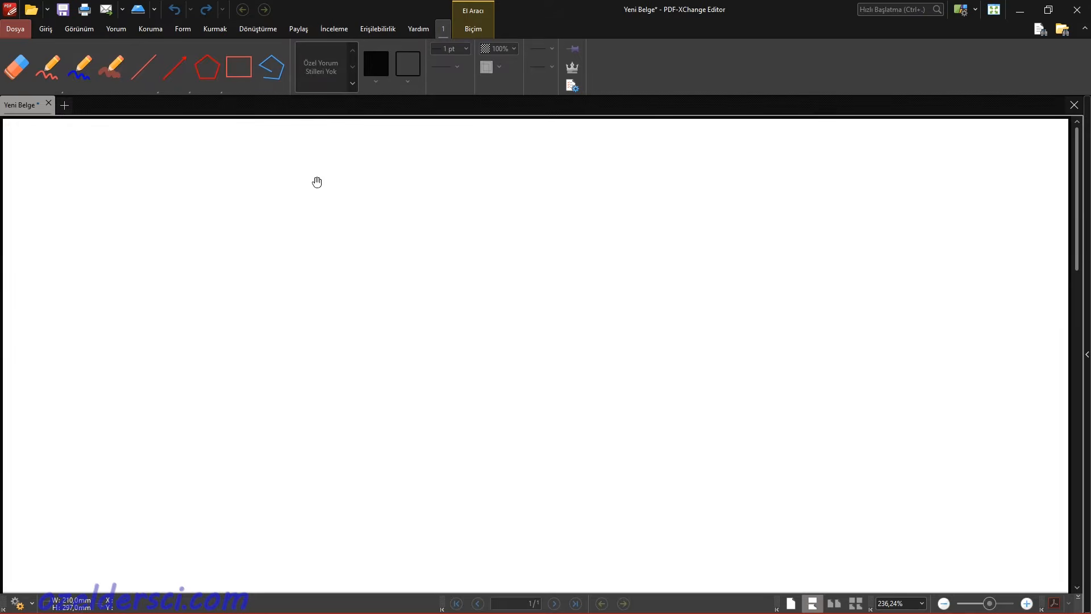
click(50, 71)
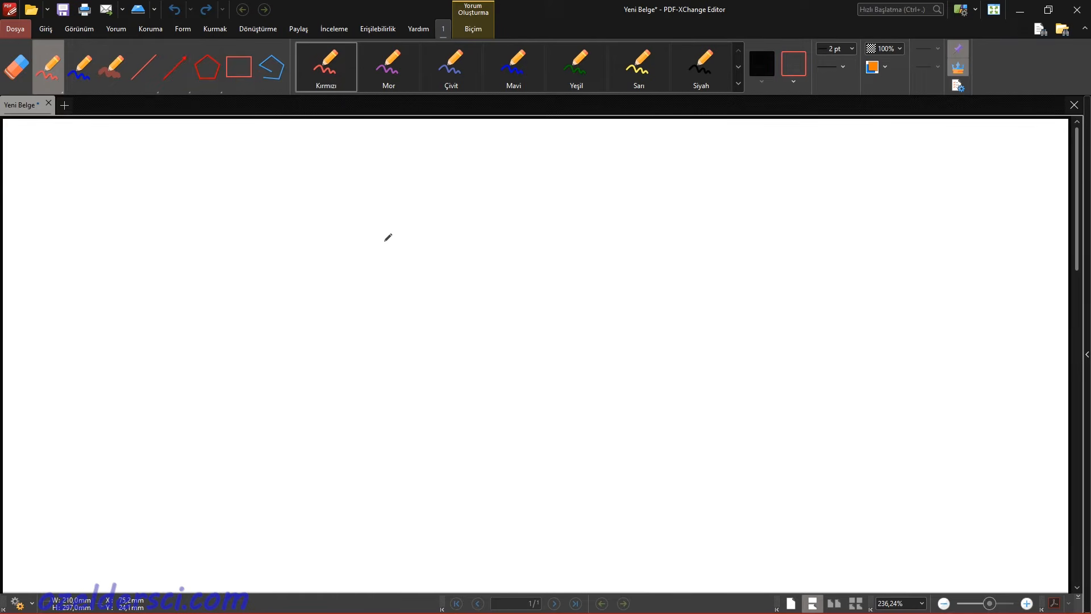
mouse_move(588, 340)
mouse_down()
mouse_move(633, 326)
mouse_move(672, 342)
mouse_up()
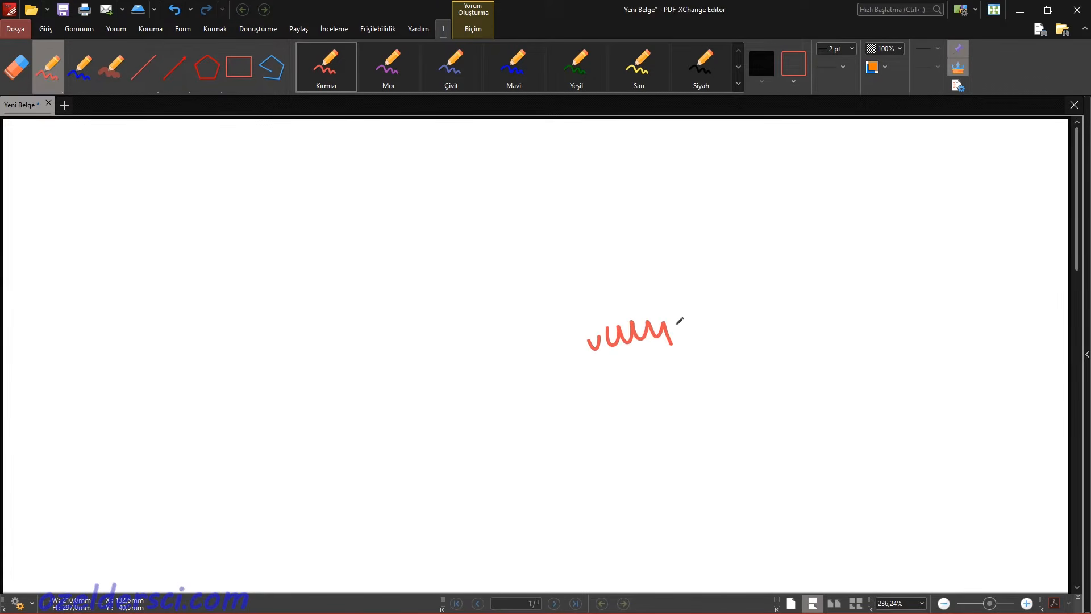
click(395, 75)
mouse_move(513, 270)
mouse_down()
mouse_move(558, 265)
mouse_move(566, 280)
mouse_up()
click(451, 67)
mouse_move(566, 198)
mouse_down()
mouse_move(639, 225)
mouse_move(712, 213)
mouse_move(717, 246)
mouse_up()
click(514, 68)
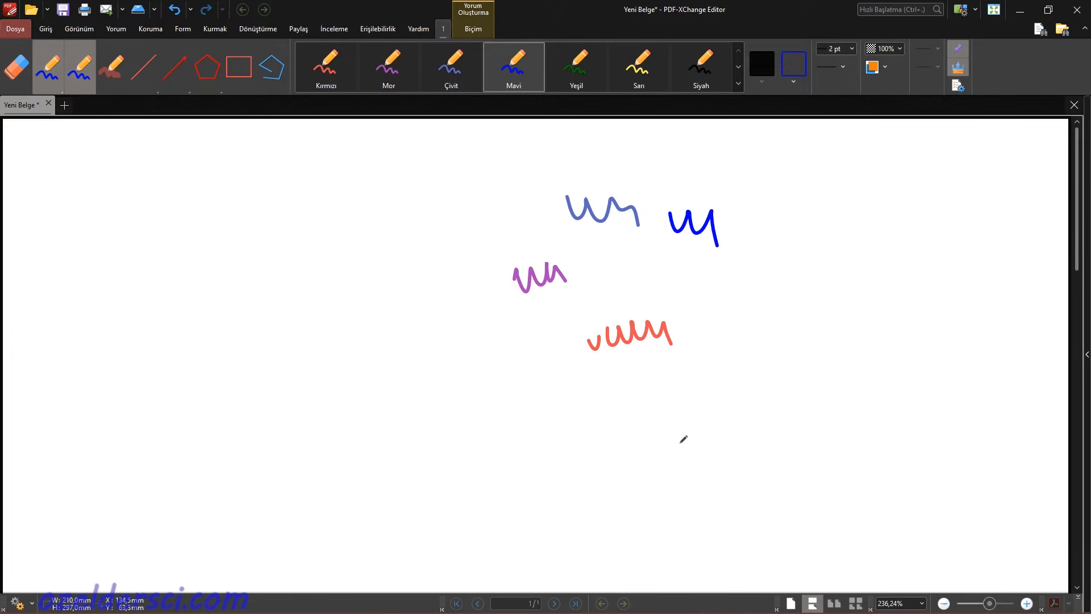
mouse_move(681, 429)
mouse_down()
mouse_move(685, 446)
mouse_move(717, 420)
mouse_move(705, 454)
mouse_move(722, 467)
mouse_up()
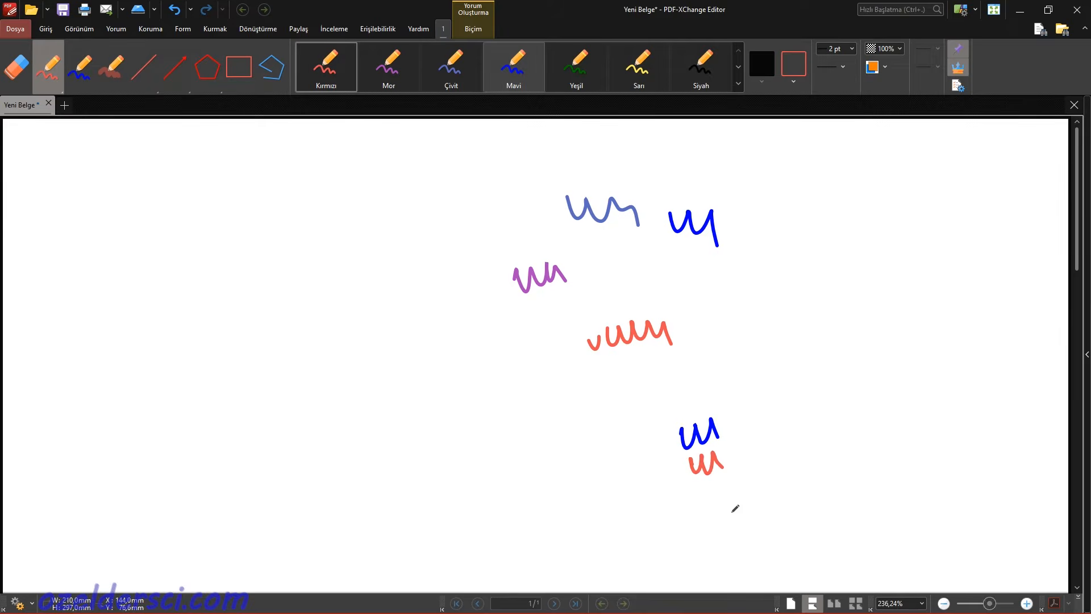
drag(745, 419, 781, 434)
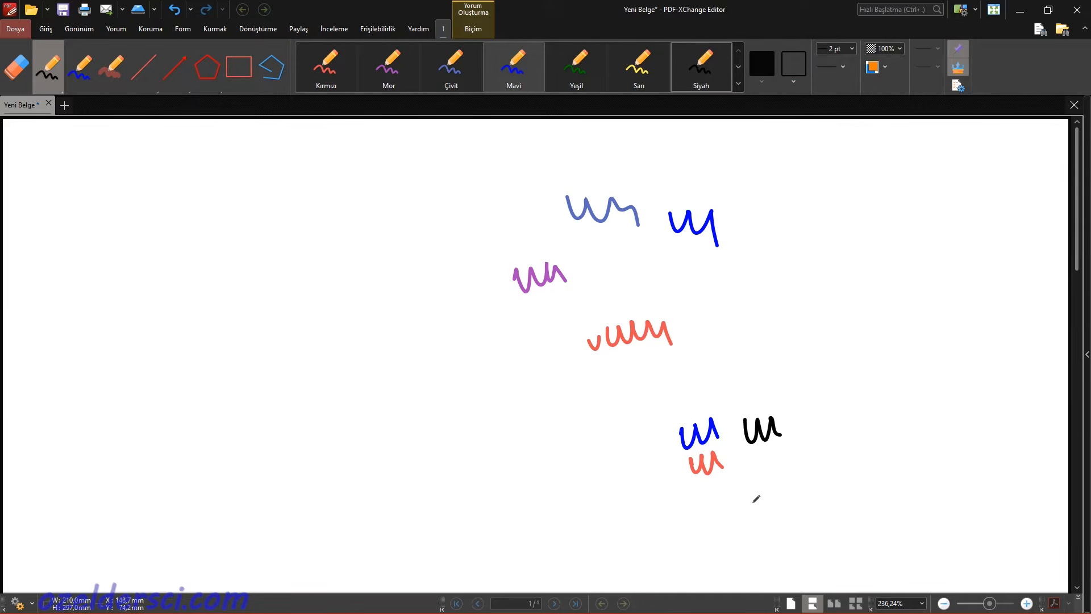
mouse_move(716, 492)
mouse_down()
mouse_move(720, 503)
mouse_move(751, 488)
mouse_move(767, 503)
mouse_up()
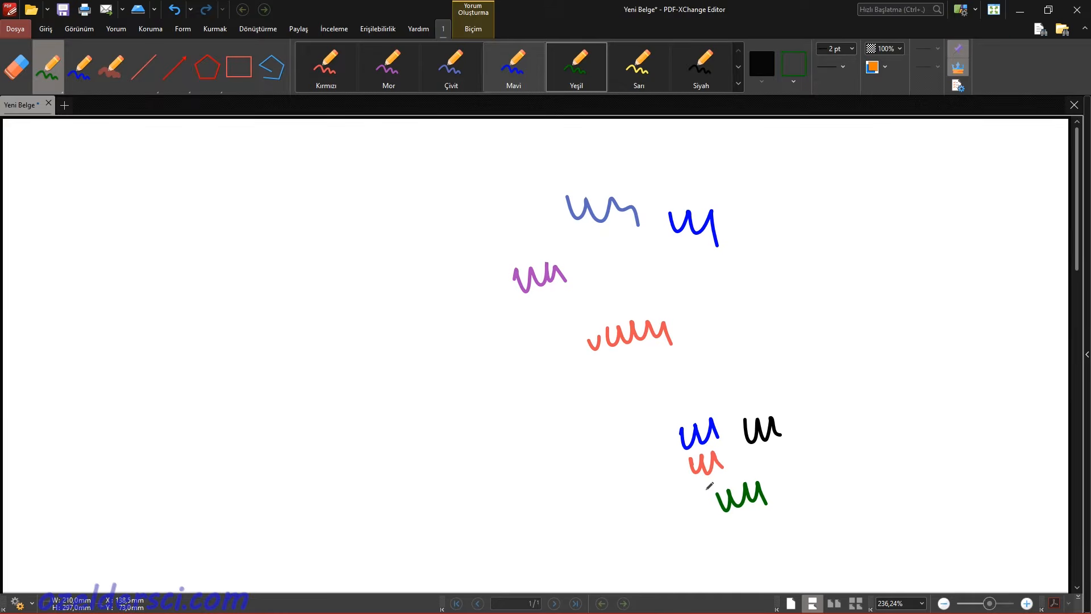
Highlight over and below the upper red scribble with the green 14 pt marker, and over the blue and black scribbles with the red marker
key(n)
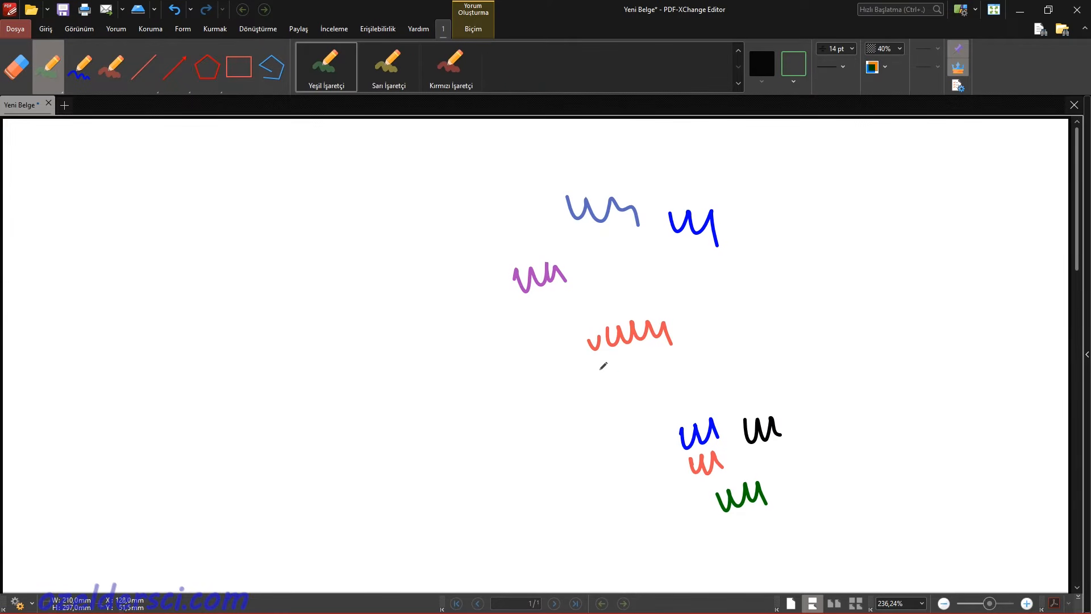
drag(581, 335, 691, 329)
drag(579, 368, 702, 368)
key(n)
key(n)
drag(669, 435, 795, 423)
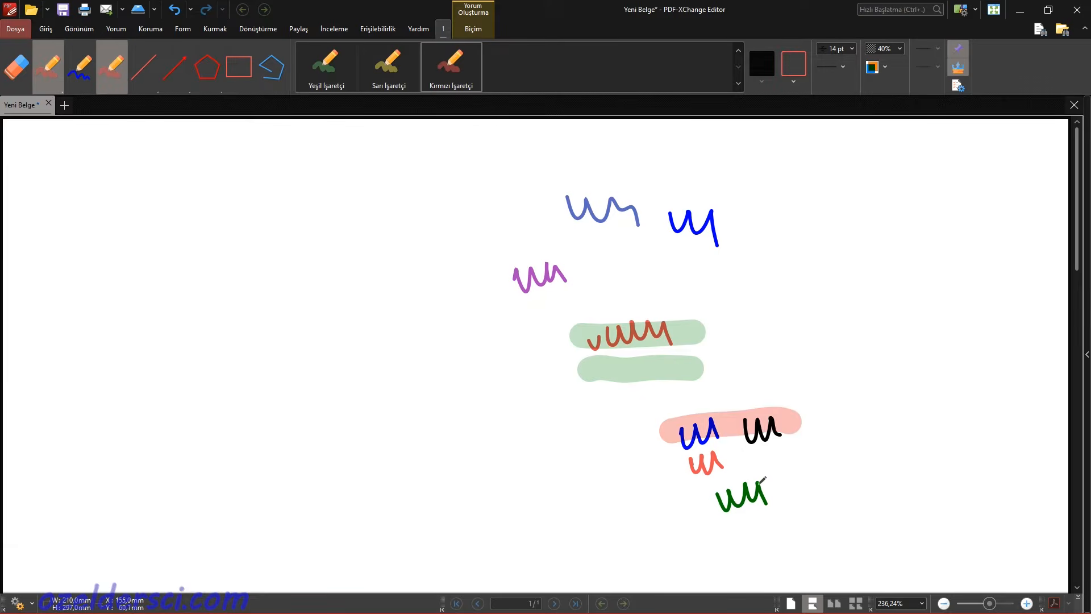
Draw a blue-outlined rectangle beside the green highlights and a black-outlined ellipse below them
key(r)
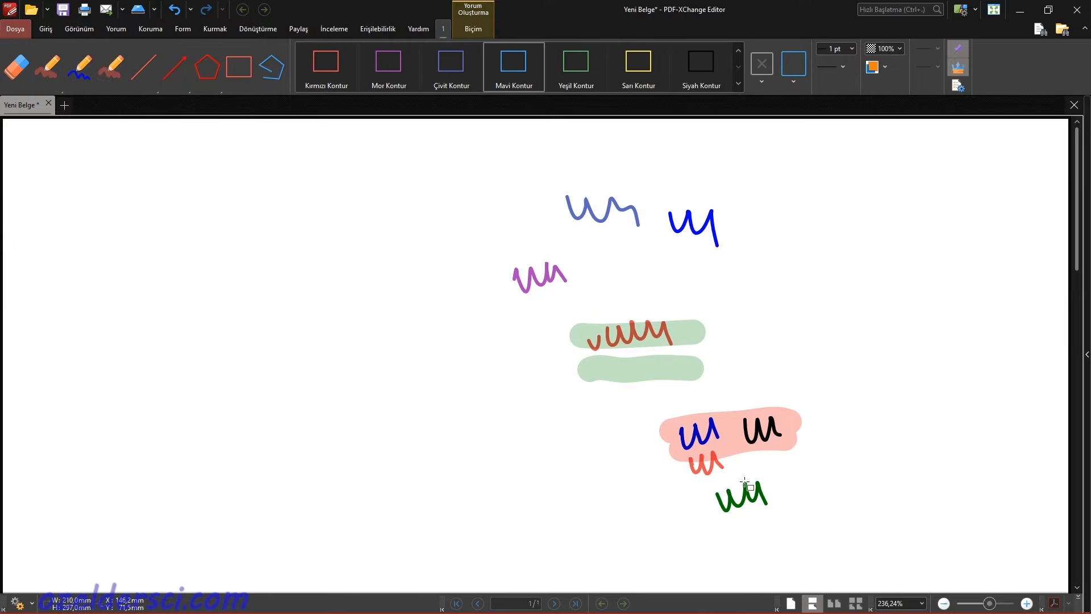
mouse_move(772, 320)
mouse_down()
mouse_move(806, 363)
mouse_move(869, 398)
mouse_up()
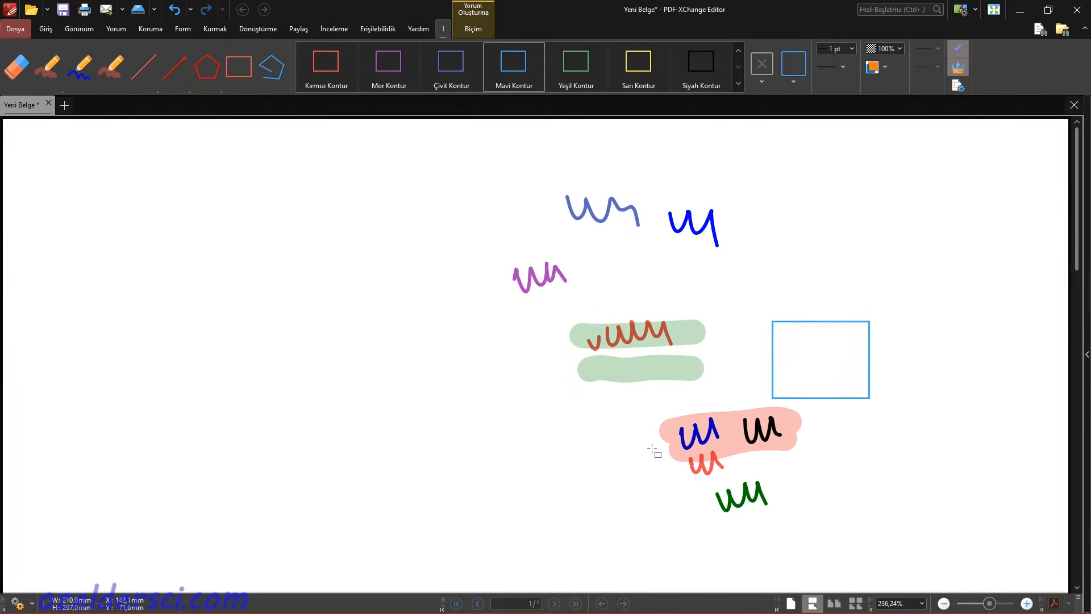
key(o)
drag(529, 420, 626, 524)
Draw four crossing red 1 pt lines above the rectangle and two more crossing lines above and beside the ellipse
key(l)
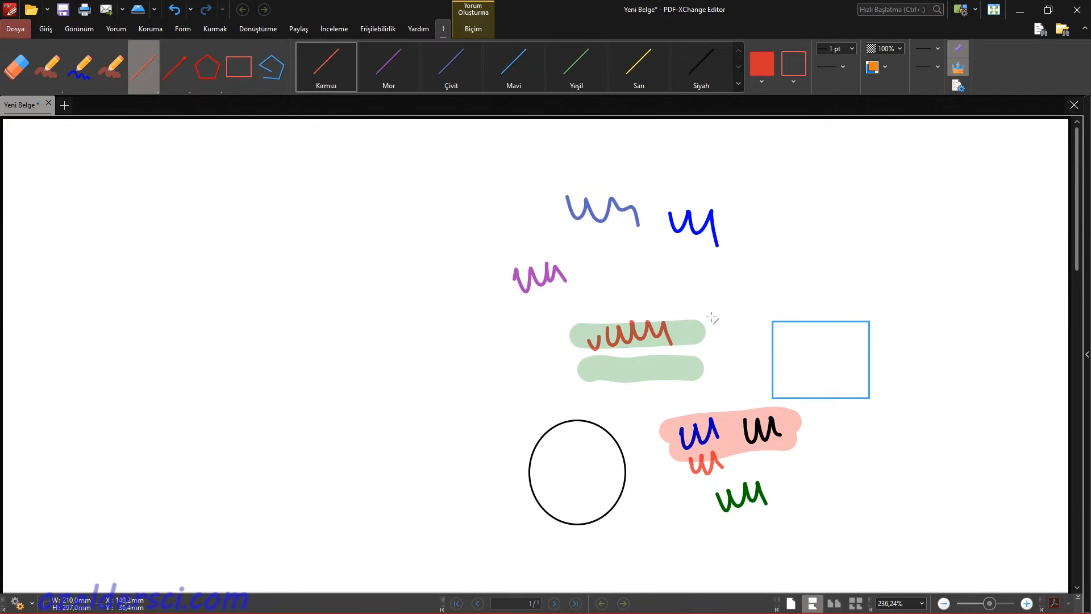
drag(705, 320, 861, 229)
drag(800, 216, 790, 345)
drag(719, 256, 831, 327)
drag(774, 230, 846, 276)
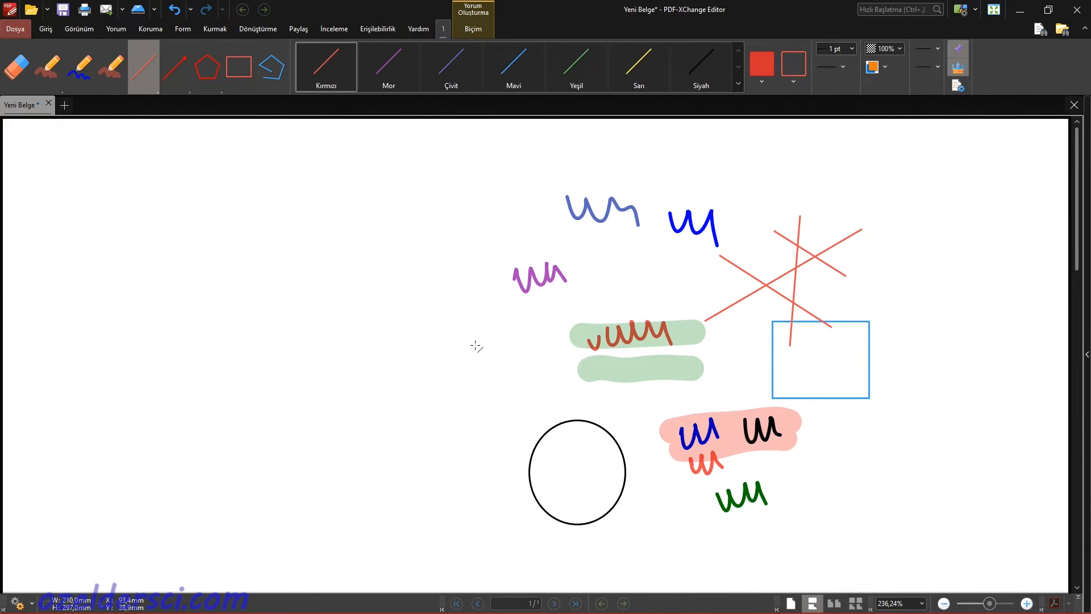
drag(479, 323, 476, 403)
drag(443, 345, 498, 393)
Switch to full-screen view and delete all the annotations on the page
click(994, 9)
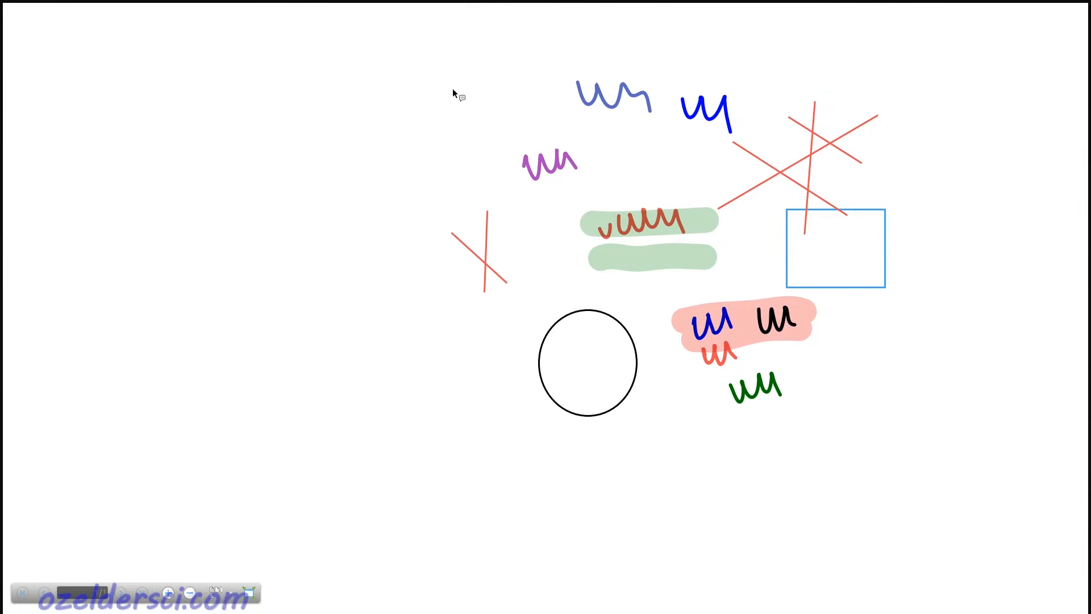
mouse_move(406, 45)
mouse_down()
mouse_move(670, 269)
mouse_move(942, 461)
mouse_up()
key(Delete)
Draw a blue freehand pen stroke near the middle of the cleared page
drag(634, 302, 738, 404)
key(p)
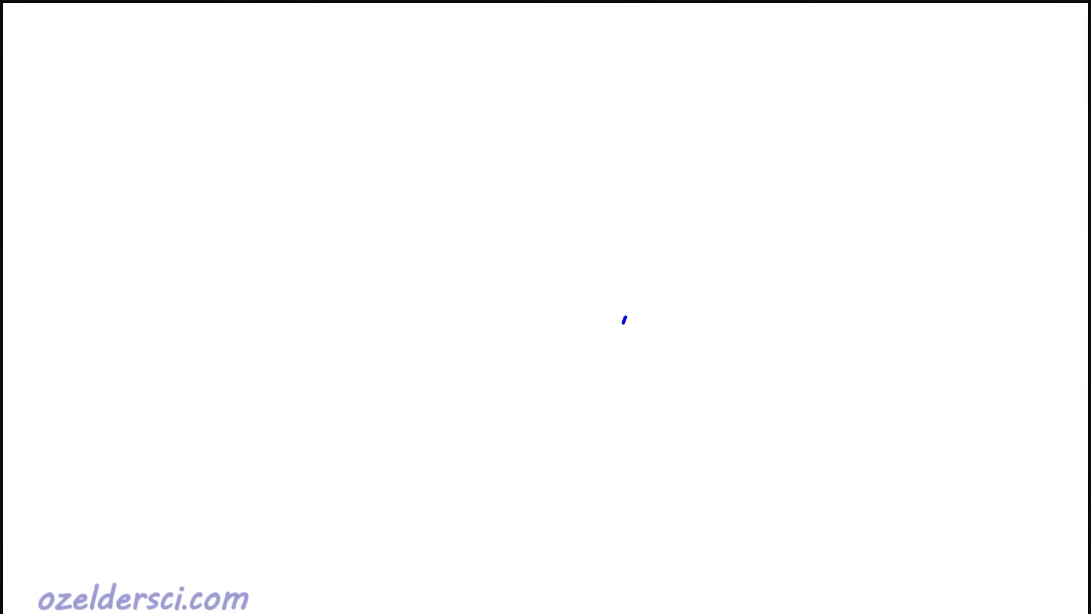